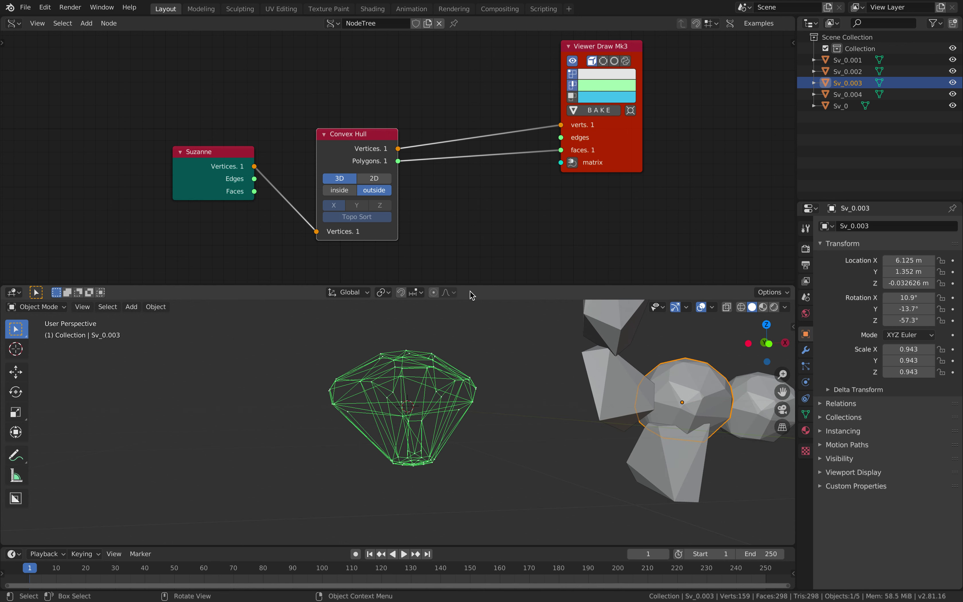
Add a Viewer BMesh node and link Suzanne's vertices and faces to it to show the original mesh inside the hull.
{"action": "key", "text": "shift+a"}
{"action": "left_click", "coordinate": [361, 124]}
{"action": "type", "text": "viewer"}
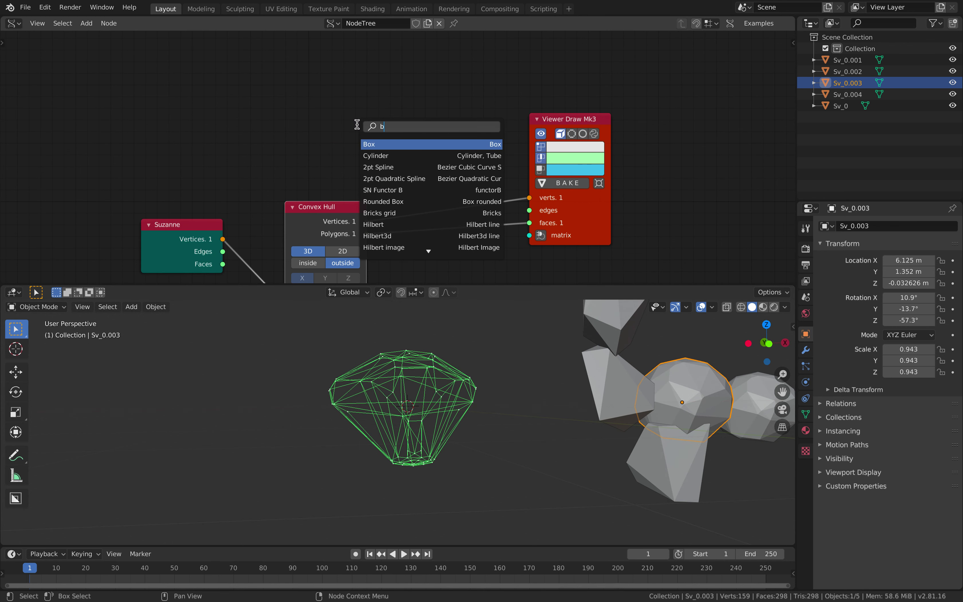
{"action": "key", "text": "Return"}
{"action": "left_click", "coordinate": [307, 270]}
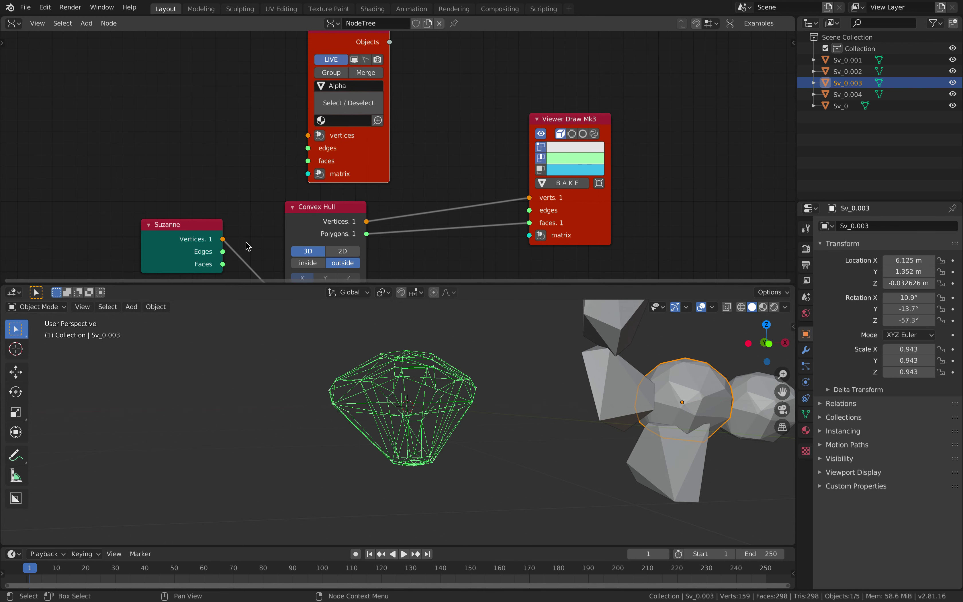
{"action": "left_click_drag", "start_coordinate": [223, 238], "coordinate": [308, 161]}
{"action": "scroll", "coordinate": [380, 398], "scroll_direction": "up", "scroll_amount": 2}
{"action": "scroll", "coordinate": [381, 398], "scroll_direction": "up", "scroll_amount": 1}
{"action": "middle_click_drag", "start_coordinate": [378, 395], "coordinate": [477, 393]}
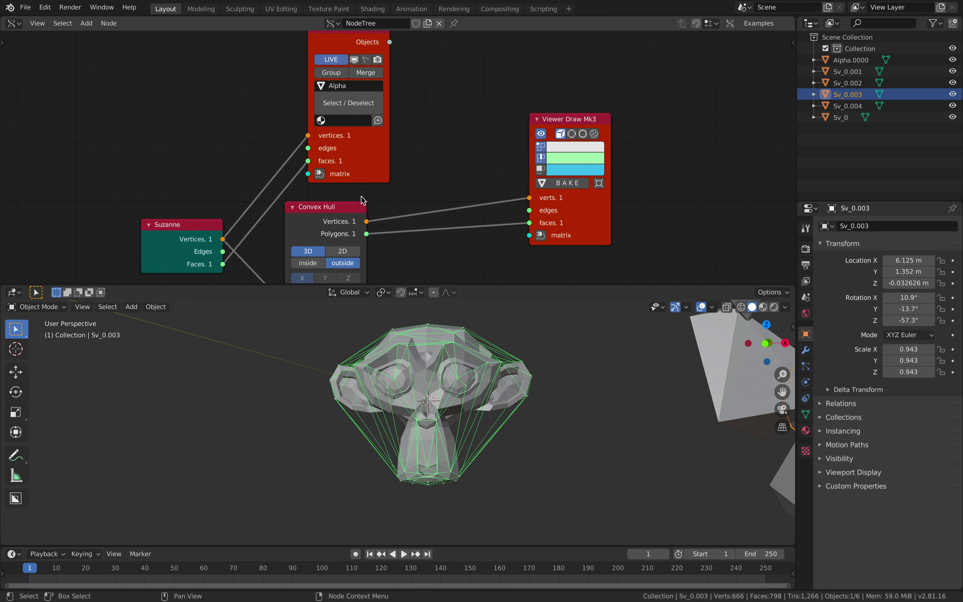
Delete the Viewer BMesh node from the node tree.
{"action": "middle_click_drag", "start_coordinate": [361, 203], "coordinate": [360, 143]}
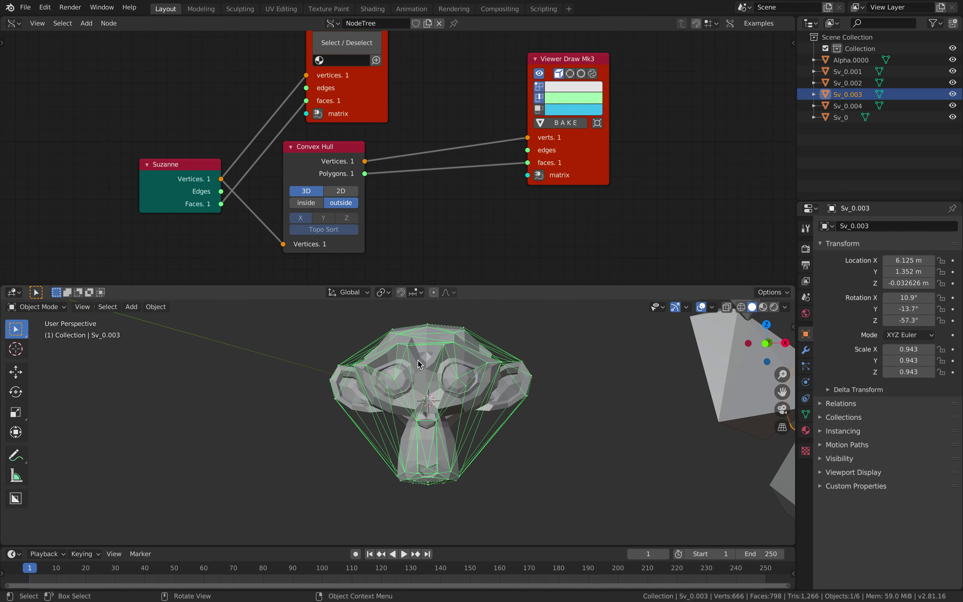
{"action": "middle_click_drag", "start_coordinate": [422, 398], "coordinate": [388, 295]}
{"action": "key", "text": "x"}
Shift the Convex Hull node aside, enable face display in the Viewer Draw node and bake the Suzanne hull.
{"action": "left_click_drag", "start_coordinate": [314, 146], "coordinate": [364, 112]}
{"action": "left_click", "coordinate": [539, 109]}
{"action": "left_click", "coordinate": [560, 122]}
Move the baked Suzanne hull along X to about -3.57 m, and reposition the Suzanne node.
{"action": "left_click", "coordinate": [415, 410]}
{"action": "key", "text": "g"}
{"action": "key", "text": "x"}
{"action": "left_click", "coordinate": [247, 403]}
{"action": "middle_click_drag", "start_coordinate": [249, 406], "coordinate": [421, 458]}
{"action": "left_click_drag", "start_coordinate": [201, 165], "coordinate": [186, 145]}
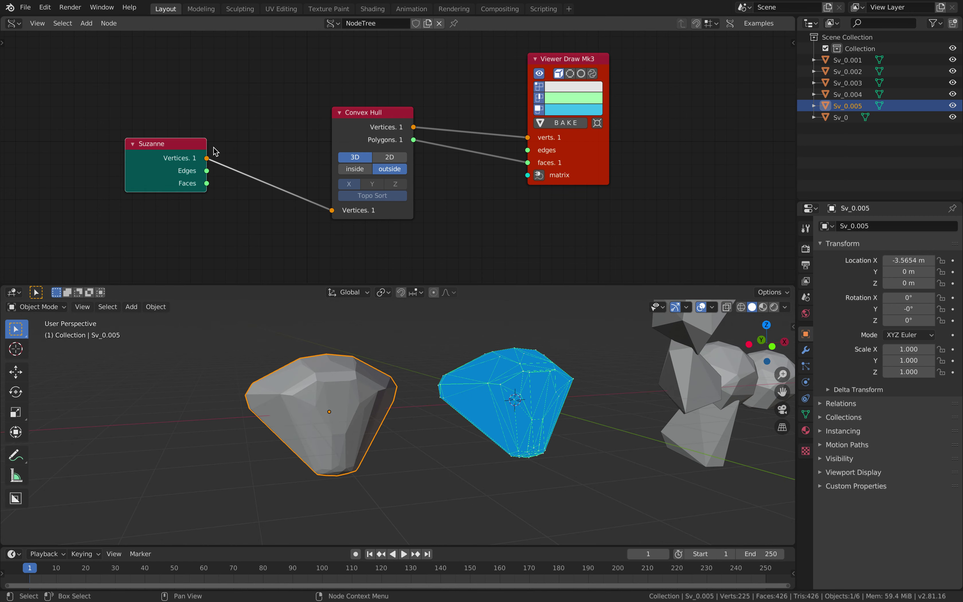
Switch the viewport's solid shading to MatCap lighting with a dark metallic matcap that has bright highlights.
{"action": "left_click", "coordinate": [786, 307]}
{"action": "left_click", "coordinate": [775, 47]}
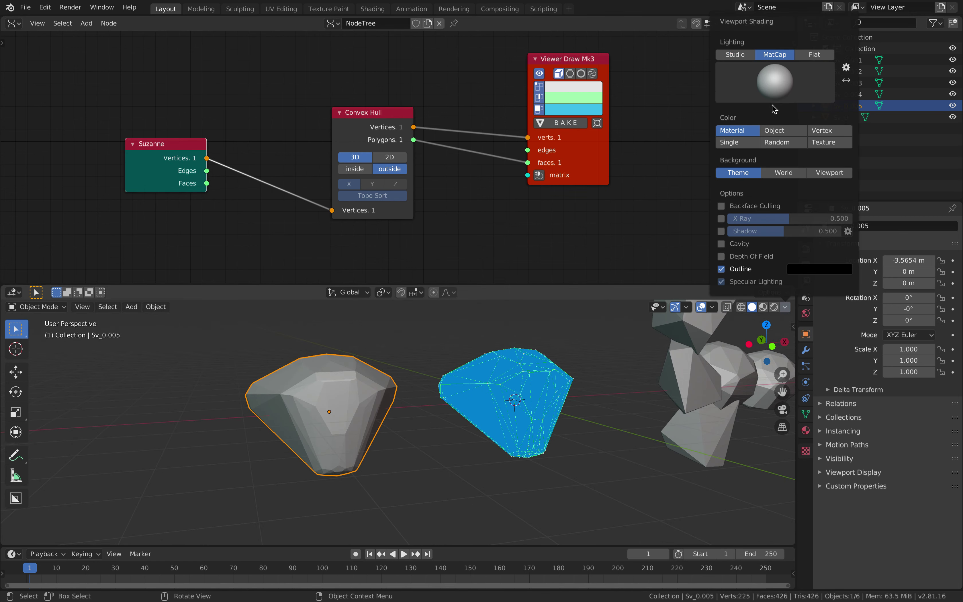
{"action": "left_click", "coordinate": [774, 89]}
{"action": "left_click", "coordinate": [766, 179]}
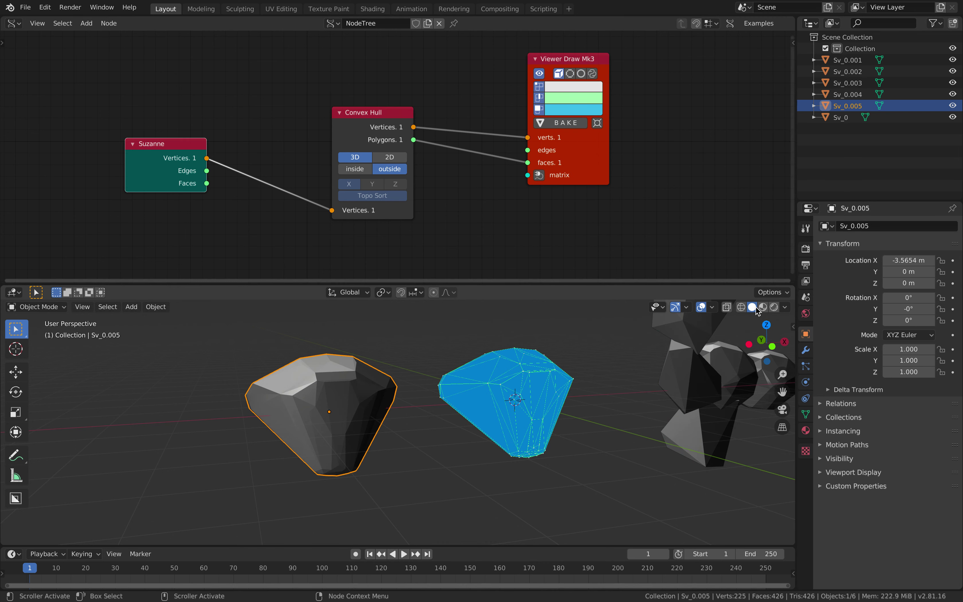
{"action": "left_click", "coordinate": [785, 307]}
{"action": "left_click", "coordinate": [775, 95]}
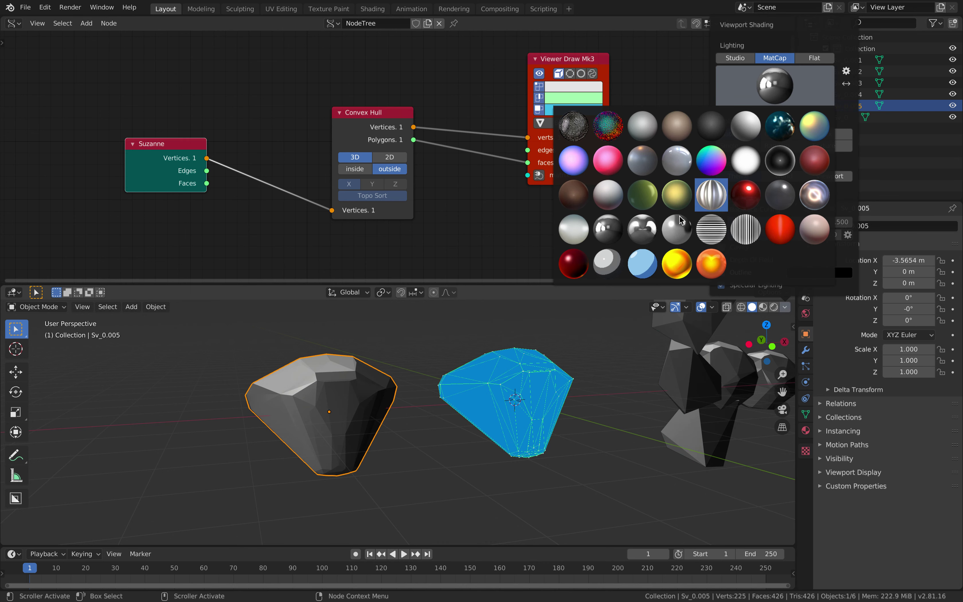
{"action": "left_click", "coordinate": [641, 229]}
{"action": "left_click", "coordinate": [479, 484]}
{"action": "middle_click_drag", "start_coordinate": [493, 462], "coordinate": [377, 430]}
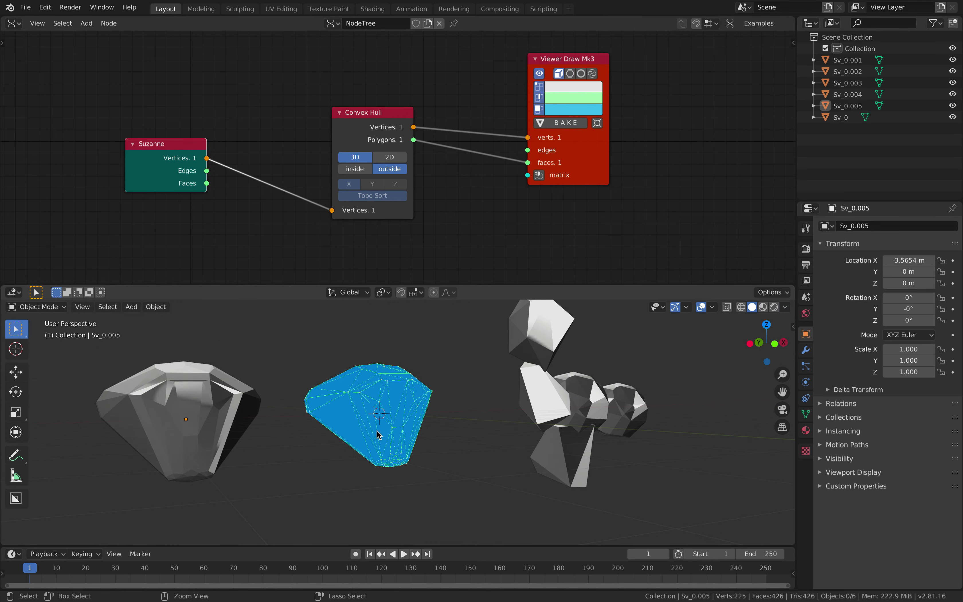
Save the file to the Desktop as play_hull_001.blend.
{"action": "key", "text": "super+s"}
{"action": "left_click", "coordinate": [368, 527]}
{"action": "type", "text": "play_ju"}
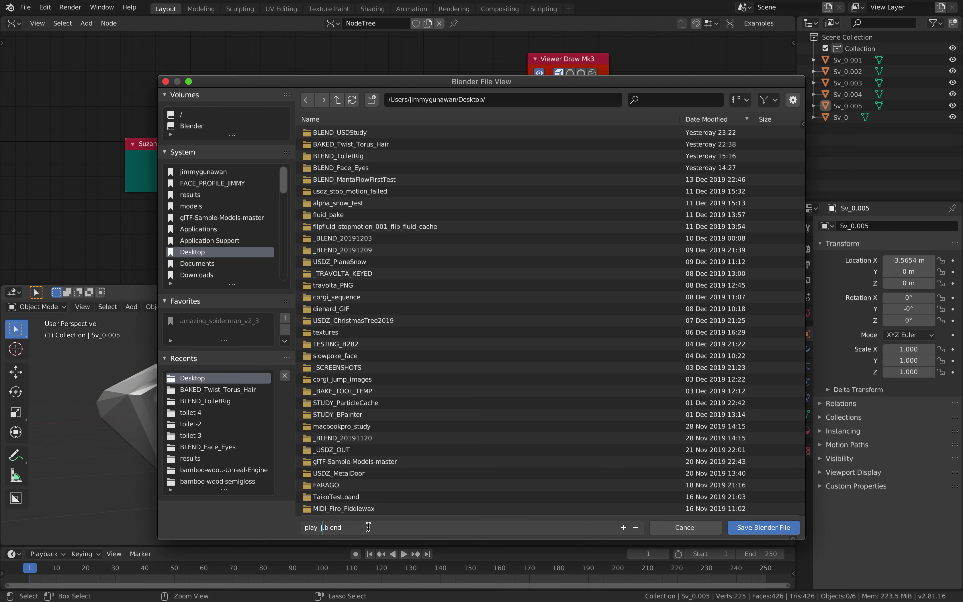
{"action": "key", "text": "BackSpace"}
{"action": "key", "text": "BackSpace"}
{"action": "type", "text": "hull_001"}
{"action": "key", "text": "Return"}
{"action": "left_click", "coordinate": [762, 527]}
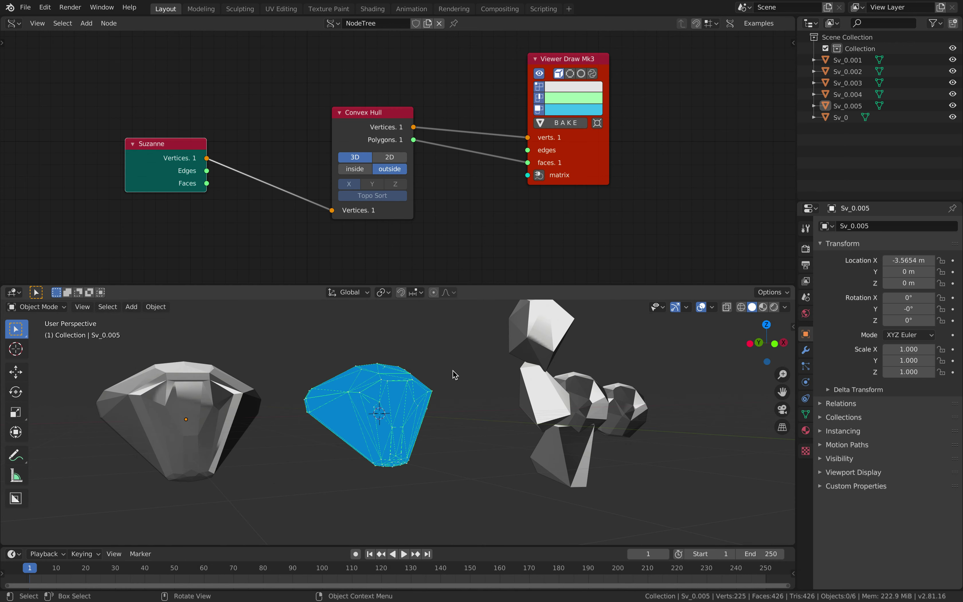
Replace the Suzanne node with a Cricket node and link its vertices to the Convex Hull node.
{"action": "left_click_drag", "start_coordinate": [137, 145], "coordinate": [96, 159]}
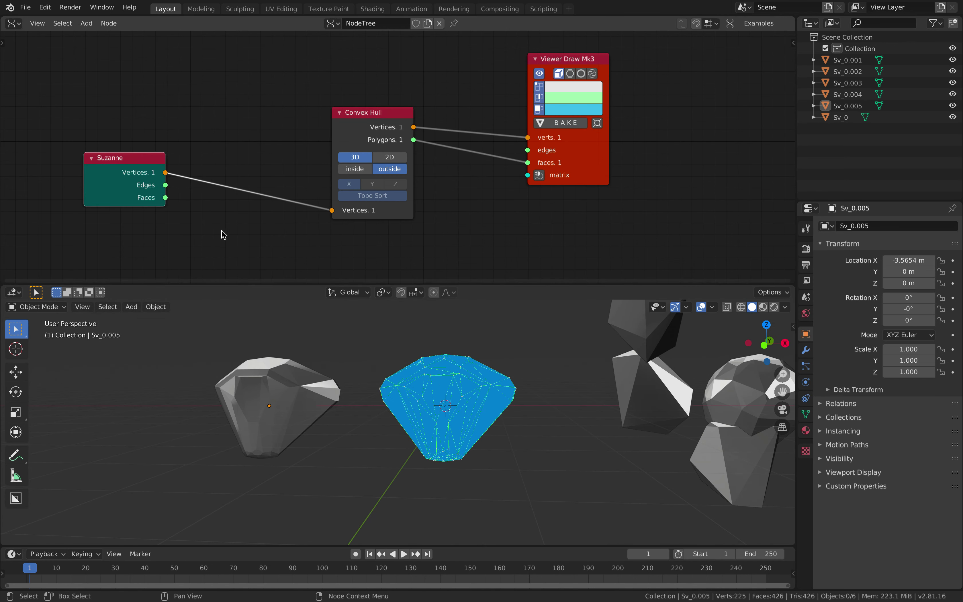
{"action": "middle_click_drag", "start_coordinate": [308, 388], "coordinate": [209, 375]}
{"action": "left_click_drag", "start_coordinate": [375, 129], "coordinate": [385, 114]}
{"action": "left_click", "coordinate": [161, 174]}
{"action": "key", "text": "x"}
{"action": "key", "text": "alt+space"}
{"action": "type", "text": "cricket"}
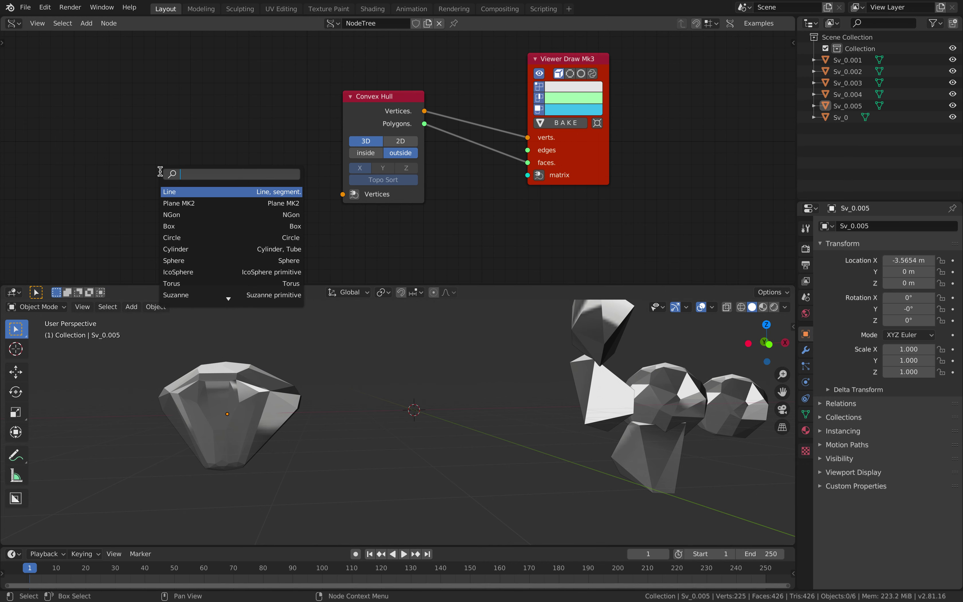
{"action": "key", "text": "Return"}
{"action": "left_click", "coordinate": [166, 171]}
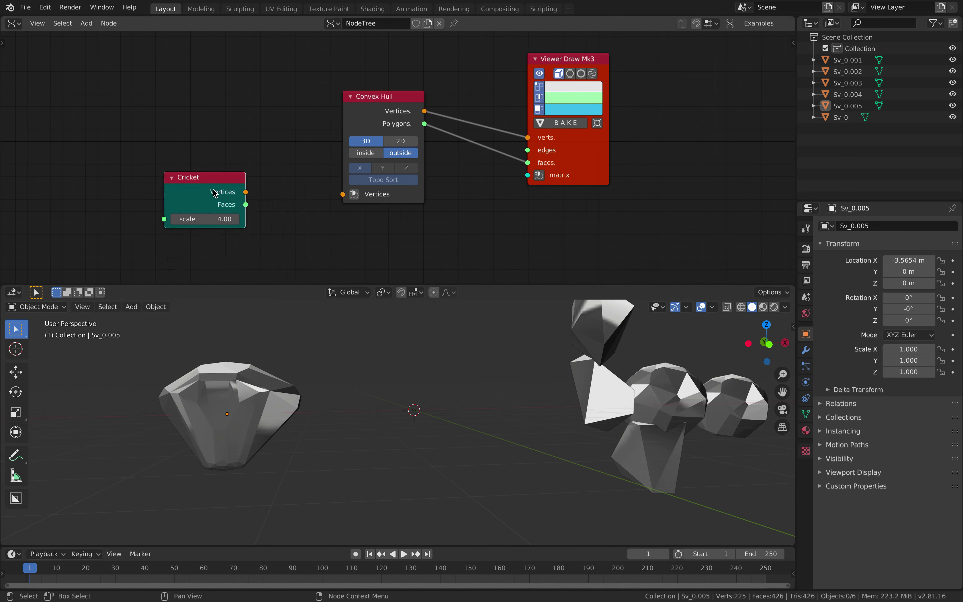
{"action": "left_click_drag", "start_coordinate": [246, 191], "coordinate": [342, 194]}
{"action": "left_click_drag", "start_coordinate": [191, 177], "coordinate": [224, 168]}
Bake the Cricket hull to a mesh and move it along X to about -7.28 m.
{"action": "scroll", "coordinate": [397, 422], "scroll_direction": "down", "scroll_amount": 5}
{"action": "middle_click_drag", "start_coordinate": [398, 414], "coordinate": [430, 446]}
{"action": "left_click", "coordinate": [565, 123]}
{"action": "left_click", "coordinate": [418, 423]}
{"action": "key", "text": "g"}
{"action": "key", "text": "x"}
{"action": "left_click", "coordinate": [338, 413]}
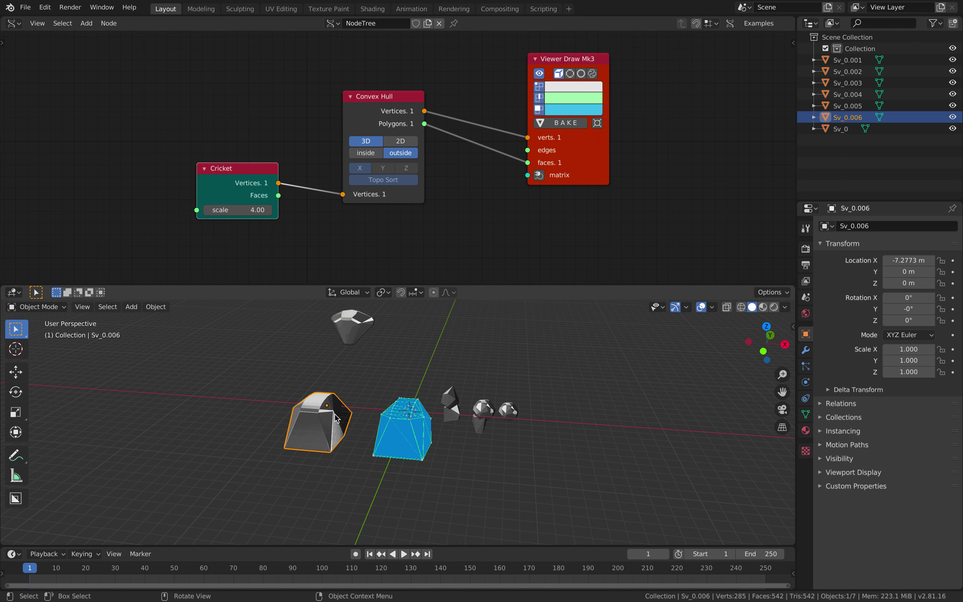
Rotate the baked Cricket hull 90° about the X axis.
{"action": "key", "text": "r"}
{"action": "key", "text": "x"}
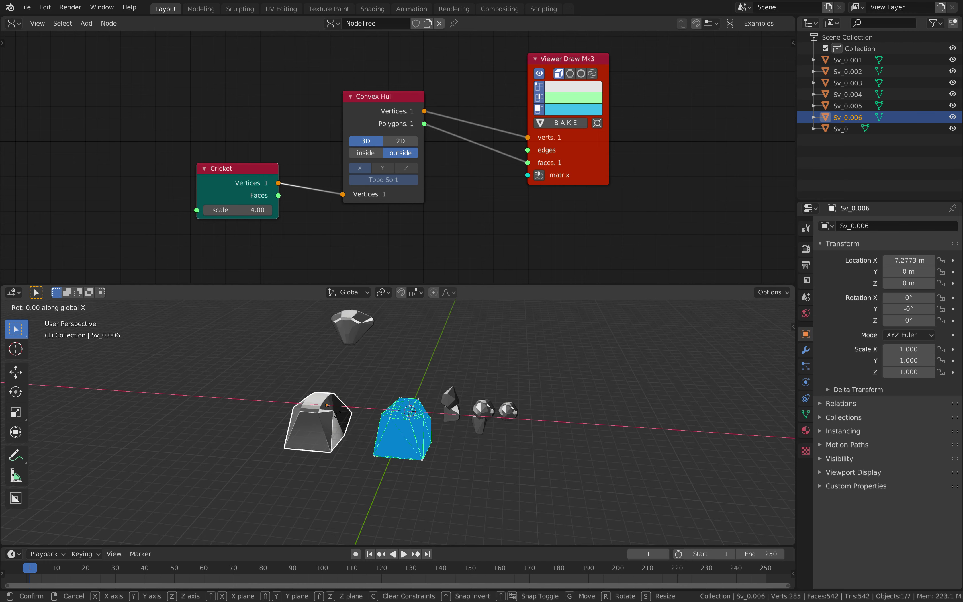
{"action": "key", "text": "9"}
{"action": "key", "text": "0"}
{"action": "key", "text": "Return"}
Move the baked Cricket hull to about X -6.54, Y 1.61, Z 2.93 m and scale it to about 0.81.
{"action": "key", "text": "g"}
{"action": "left_click", "coordinate": [350, 378]}
{"action": "middle_click_drag", "start_coordinate": [351, 378], "coordinate": [512, 392]}
{"action": "key", "text": "s"}
{"action": "left_click", "coordinate": [477, 383]}
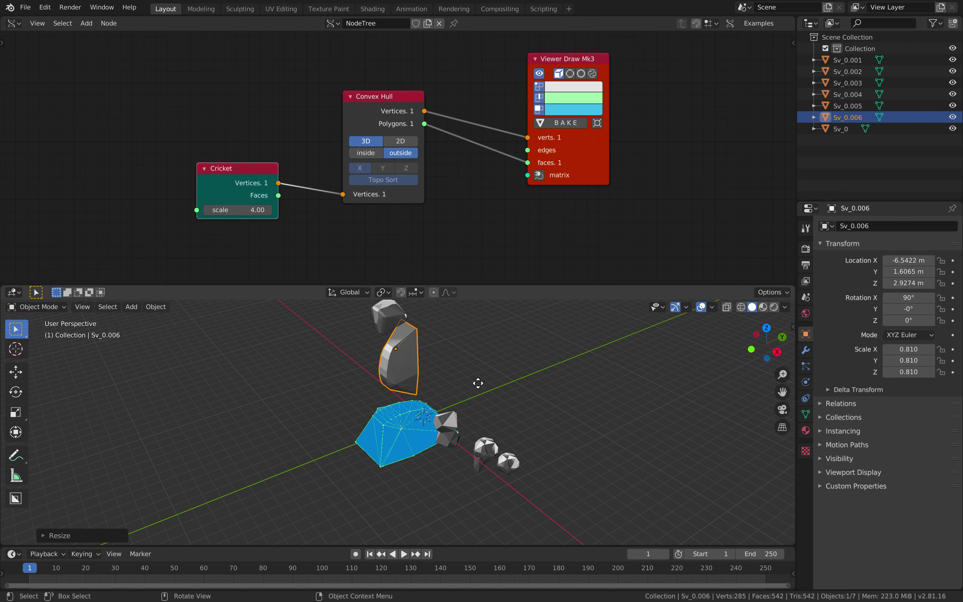
Move the baked Cricket hull beneath the Suzanne hull, at about X -5.04, Y -1.38, Z 4.38 m.
{"action": "key", "text": "g"}
{"action": "left_click", "coordinate": [378, 398]}
{"action": "middle_click_drag", "start_coordinate": [378, 398], "coordinate": [518, 383]}
{"action": "key", "text": "g"}
{"action": "left_click", "coordinate": [471, 381]}
{"action": "key", "text": "g"}
{"action": "left_click", "coordinate": [457, 392]}
{"action": "middle_click_drag", "start_coordinate": [457, 392], "coordinate": [401, 397]}
{"action": "key", "text": "r"}
{"action": "key", "text": "z"}
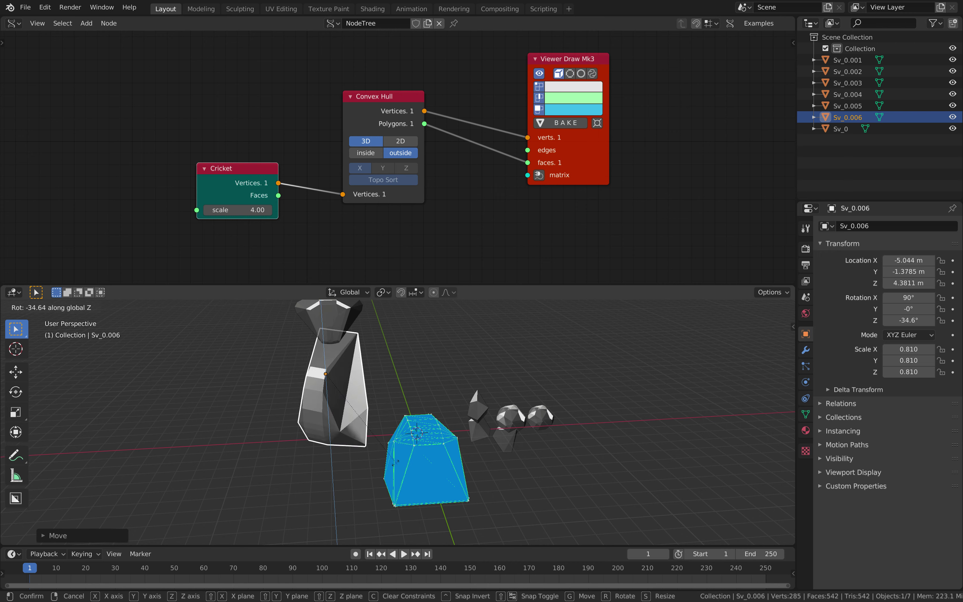
{"action": "right_click", "coordinate": [350, 379]}
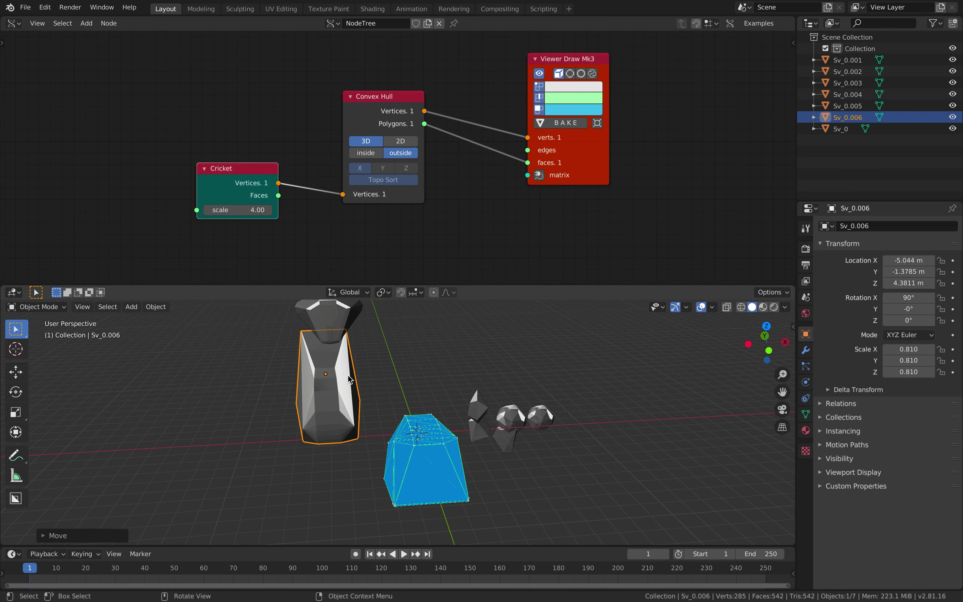
{"action": "key", "text": "r"}
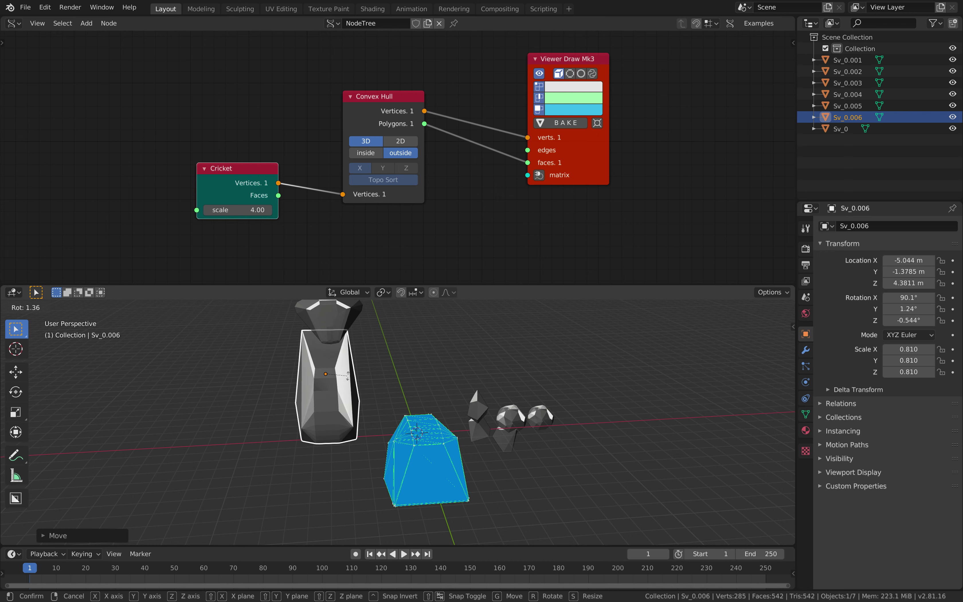
{"action": "key", "text": "x"}
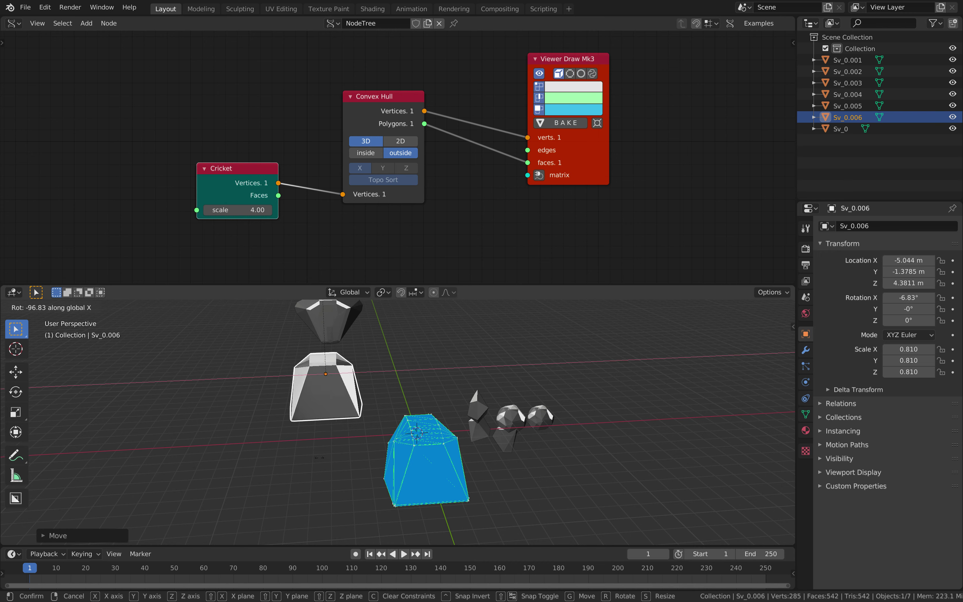
{"action": "right_click", "coordinate": [342, 540]}
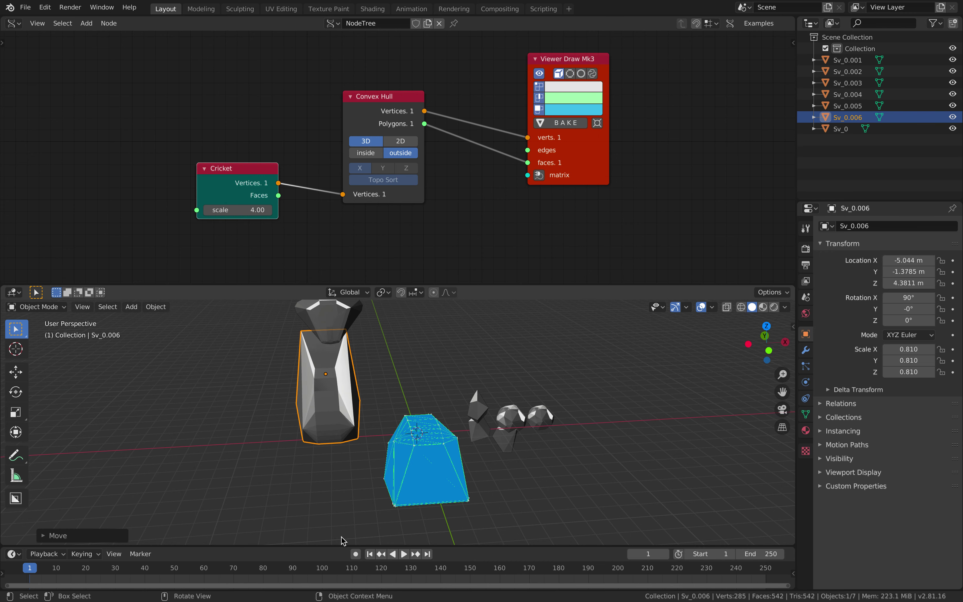
Rotate the baked Cricket hull 180° about the Y axis.
{"action": "middle_click_drag", "start_coordinate": [450, 449], "coordinate": [388, 455]}
{"action": "key", "text": "r"}
{"action": "key", "text": "y"}
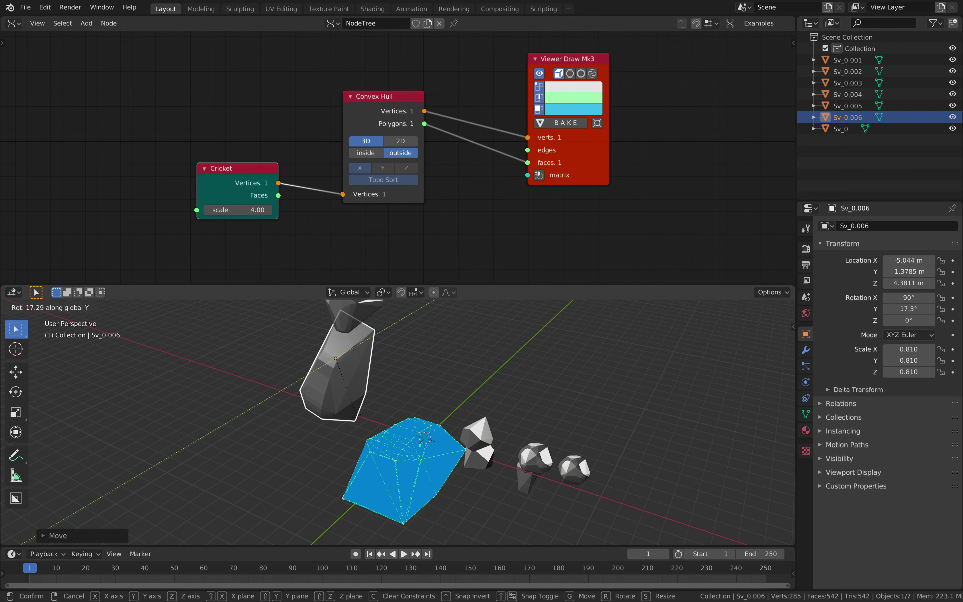
{"action": "type", "text": "180"}
{"action": "key", "text": "Return"}
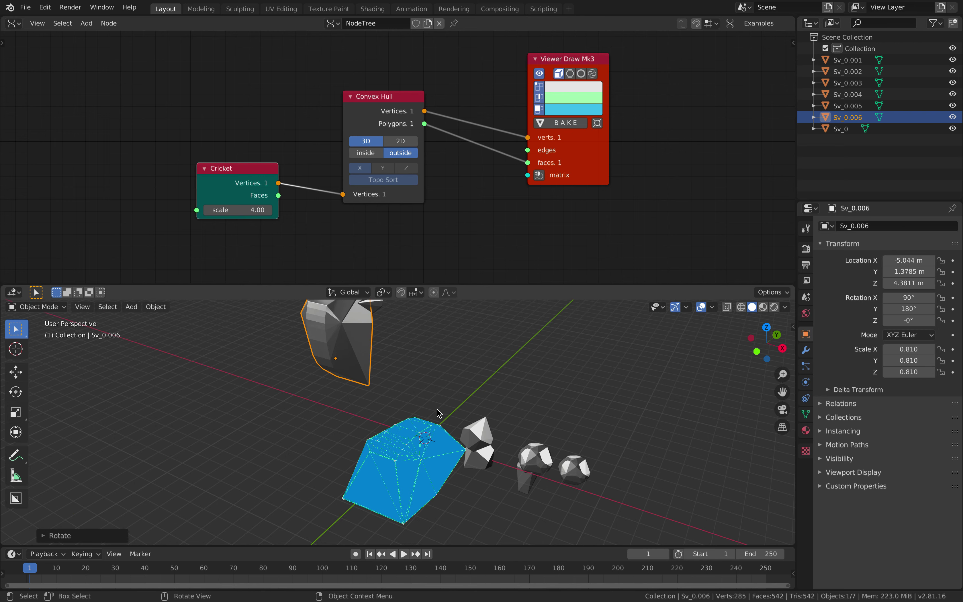
Lower the baked Cricket hull under the Suzanne hull to about X -4.99, Y -1.21, Z 0.85 m.
{"action": "middle_click_drag", "start_coordinate": [441, 412], "coordinate": [402, 350]}
{"action": "key", "text": "g"}
{"action": "left_click", "coordinate": [399, 412]}
{"action": "key", "text": "g"}
{"action": "left_click", "coordinate": [391, 368]}
{"action": "middle_click_drag", "start_coordinate": [430, 410], "coordinate": [452, 416], "text": "shift"}
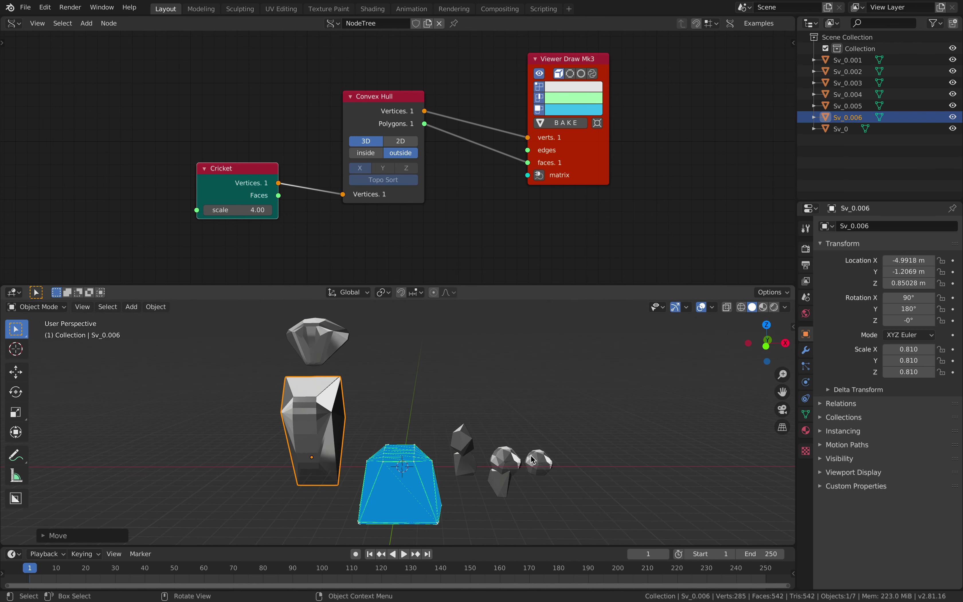
Delete the outermost small rounded hull beside the stacked rounded and tapered pair.
{"action": "scroll", "coordinate": [537, 464], "scroll_direction": "up", "scroll_amount": 1}
{"action": "left_click", "coordinate": [569, 477]}
{"action": "key", "text": "g"}
{"action": "left_click", "coordinate": [557, 433]}
{"action": "key", "text": "Delete"}
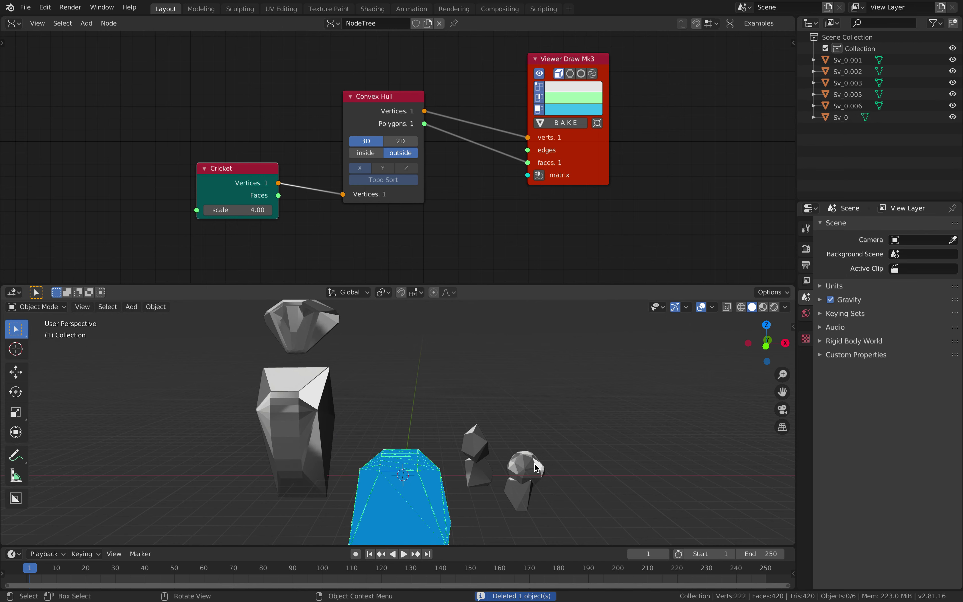
Raise the remaining rounded hull clear above the small tapered hull and save the file.
{"action": "left_click", "coordinate": [535, 466]}
{"action": "key", "text": "g"}
{"action": "left_click", "coordinate": [527, 432]}
{"action": "left_click", "coordinate": [506, 420]}
{"action": "middle_click_drag", "start_coordinate": [506, 420], "coordinate": [498, 423]}
{"action": "key", "text": "ctrl+s"}
{"action": "left_click", "coordinate": [482, 431]}
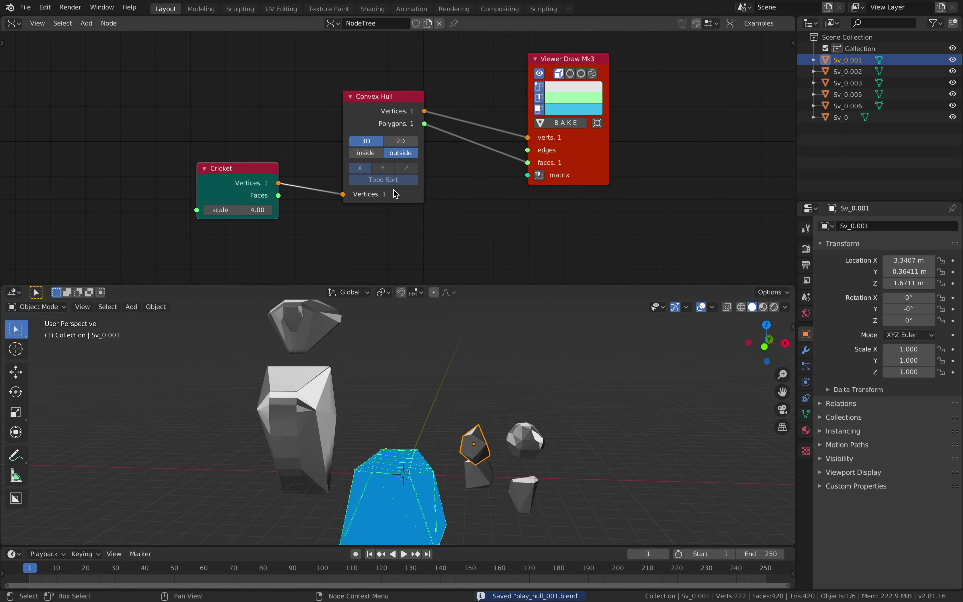
Replace the Viewer Draw node with a Viewer BMesh node and link the Convex Hull's vertices and polygons to it.
{"action": "left_click_drag", "start_coordinate": [379, 96], "coordinate": [379, 75]}
{"action": "left_click_drag", "start_coordinate": [541, 152], "coordinate": [565, 148]}
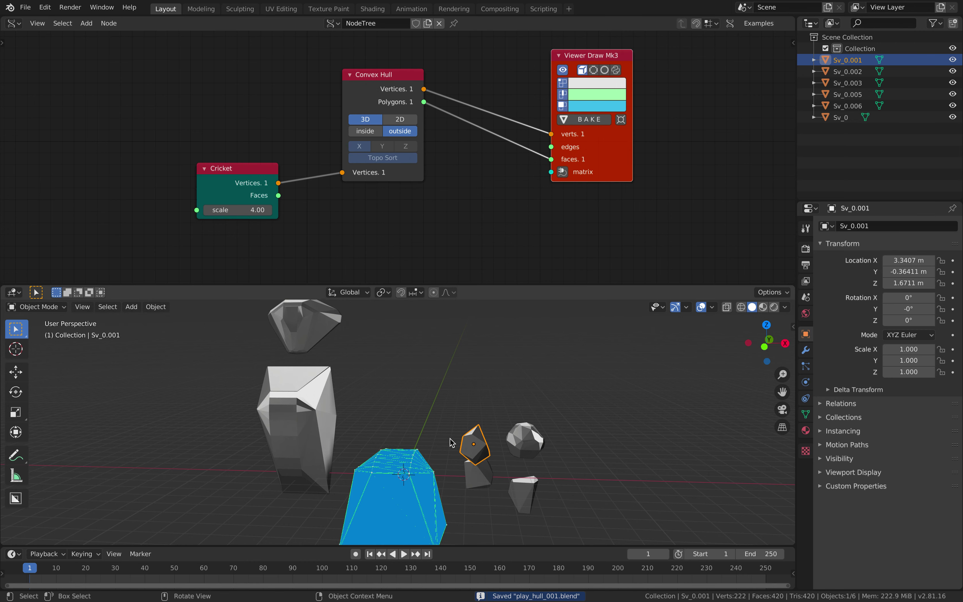
{"action": "scroll", "coordinate": [430, 454], "scroll_direction": "down", "scroll_amount": 3}
{"action": "middle_click_drag", "start_coordinate": [430, 454], "coordinate": [469, 406]}
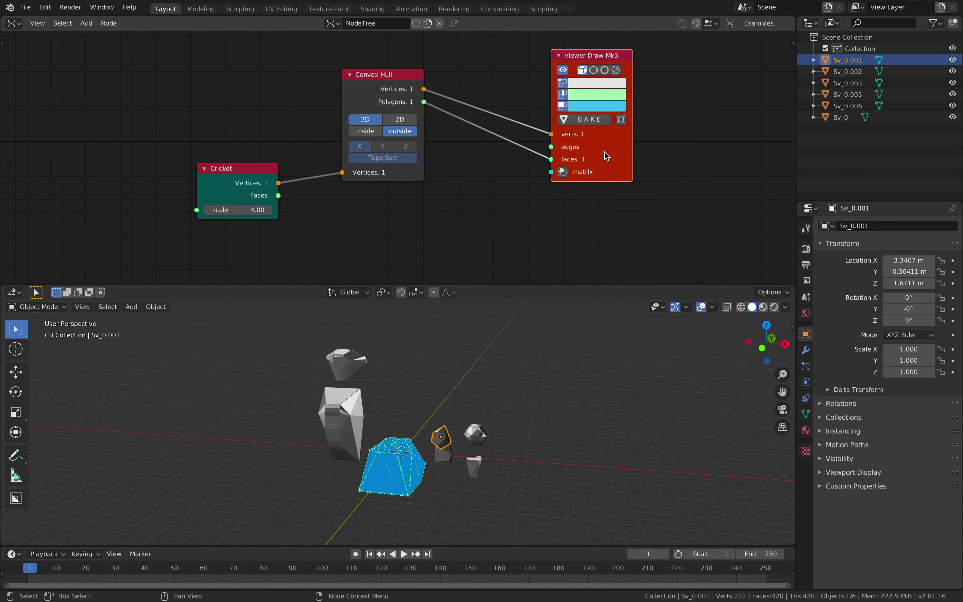
{"action": "key", "text": "x"}
{"action": "key", "text": "alt+space"}
{"action": "type", "text": "bmesh"}
{"action": "key", "text": "Return"}
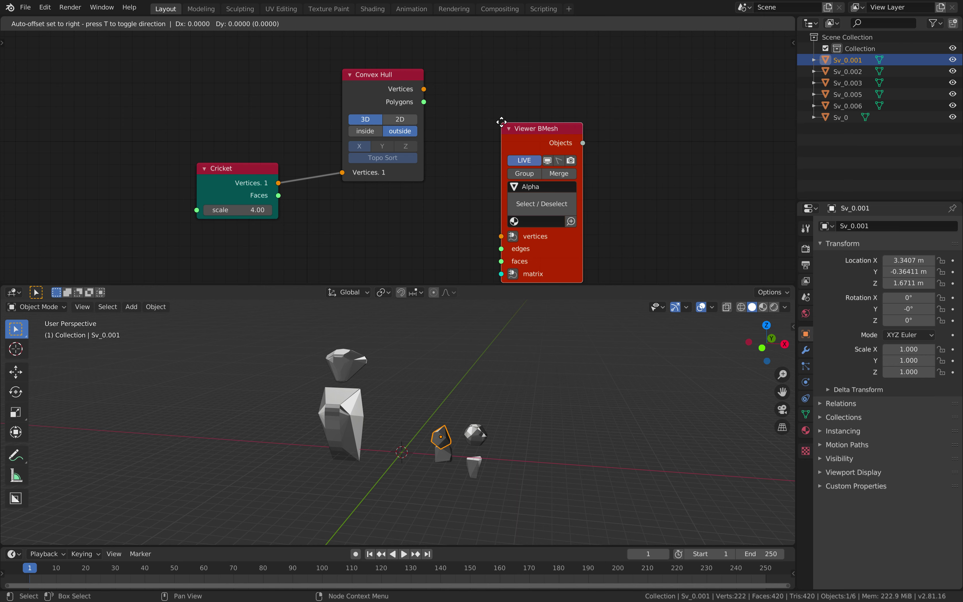
{"action": "left_click", "coordinate": [505, 79]}
{"action": "left_click_drag", "start_coordinate": [425, 89], "coordinate": [386, 144]}
{"action": "scroll", "coordinate": [409, 461], "scroll_direction": "up", "scroll_amount": 2}
{"action": "left_click", "coordinate": [409, 461]}
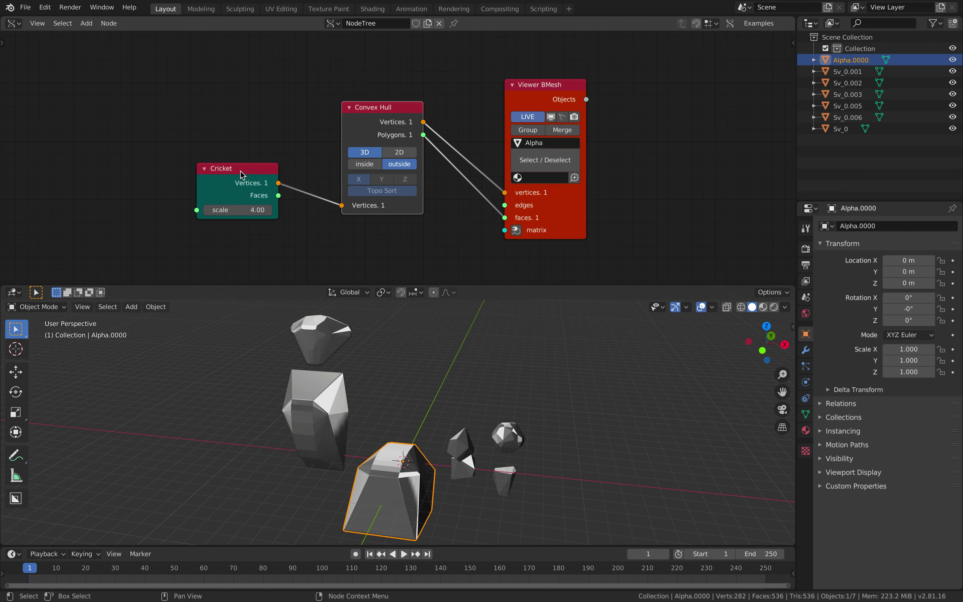
Replace the Cricket node with a Random Vector MK2 node feeding the Convex Hull, with Count set to 21.
{"action": "key", "text": "x"}
{"action": "key", "text": "alt+space"}
{"action": "type", "text": "random"}
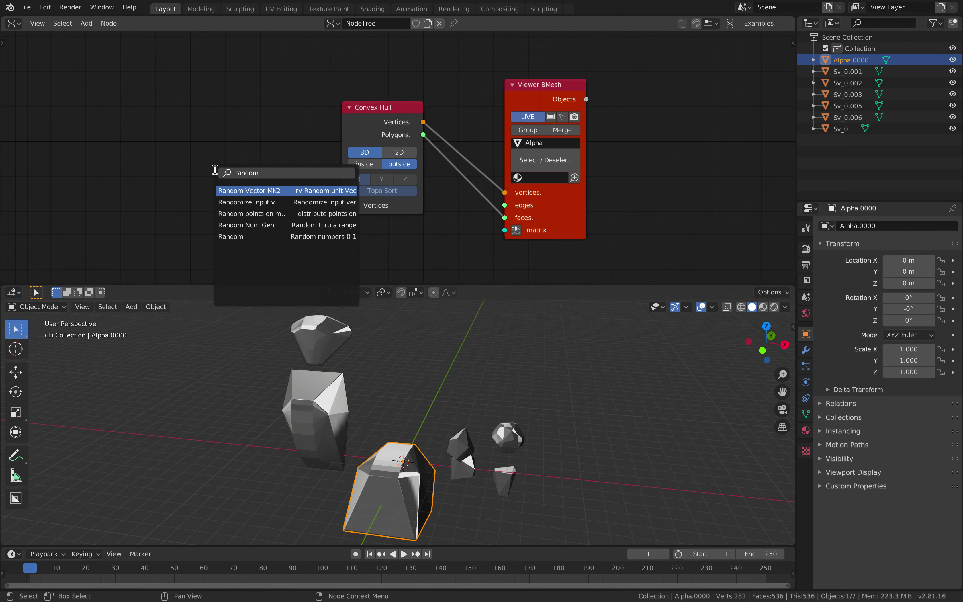
{"action": "key", "text": "Return"}
{"action": "left_click", "coordinate": [131, 191]}
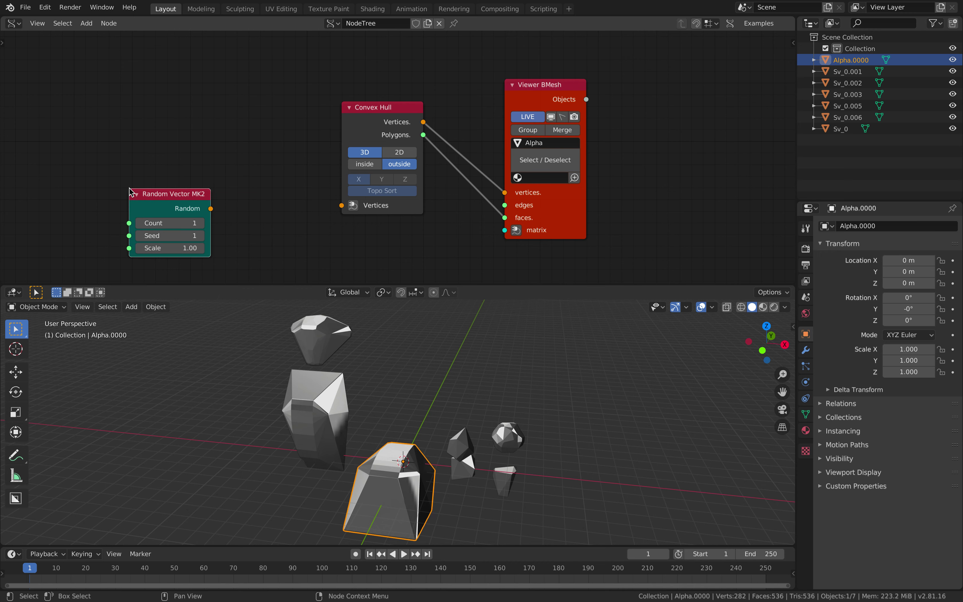
{"action": "left_click_drag", "start_coordinate": [211, 208], "coordinate": [160, 150]}
Insert a Randomize input vertices node before the Convex Hull, with X, Y and Z amplitudes of about 5.04, 3.36 and 2.22.
{"action": "key", "text": "shift+a"}
{"action": "left_click", "coordinate": [236, 159]}
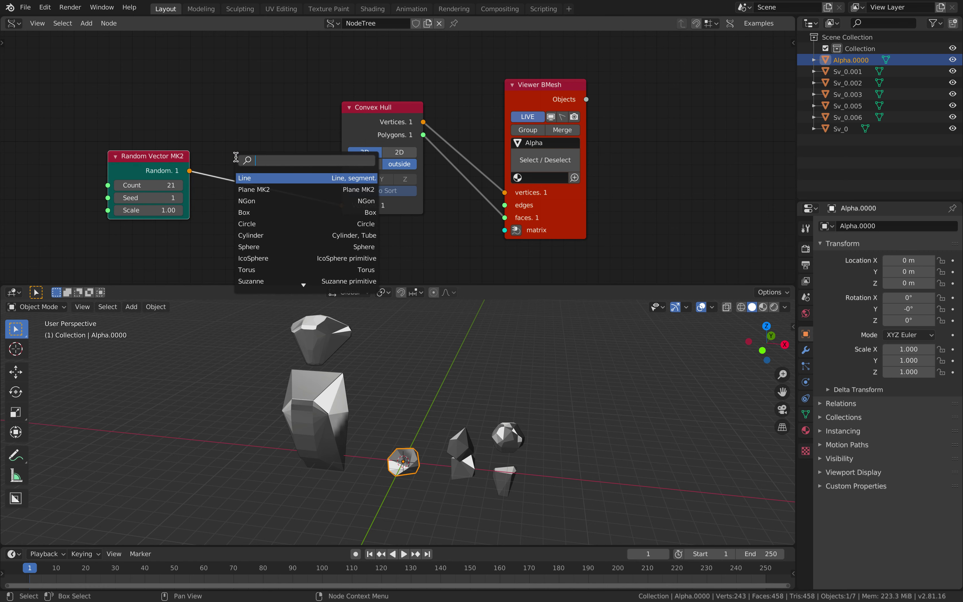
{"action": "type", "text": "randomize"}
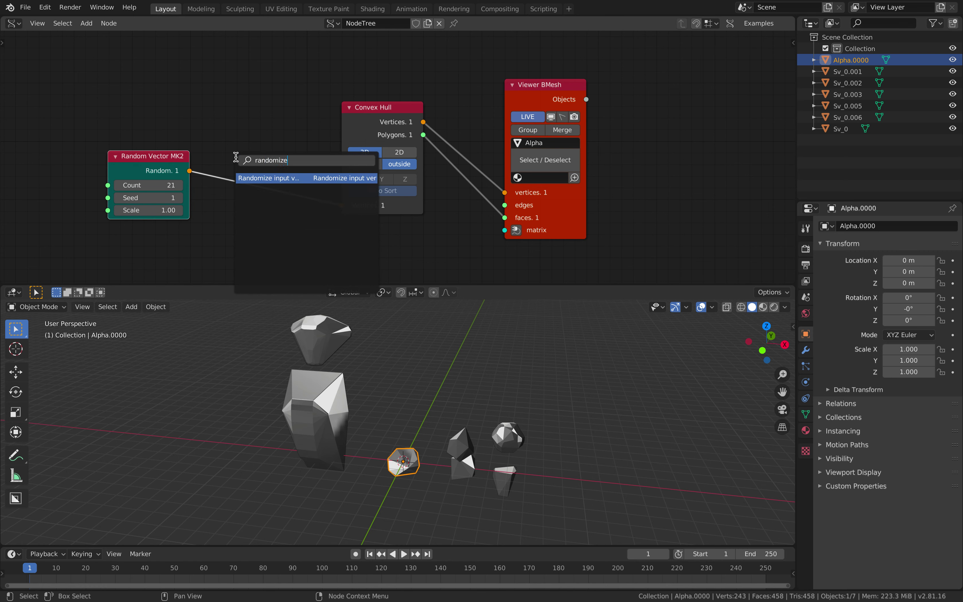
{"action": "key", "text": "Return"}
{"action": "left_click", "coordinate": [236, 158]}
{"action": "left_click_drag", "start_coordinate": [278, 204], "coordinate": [298, 229]}
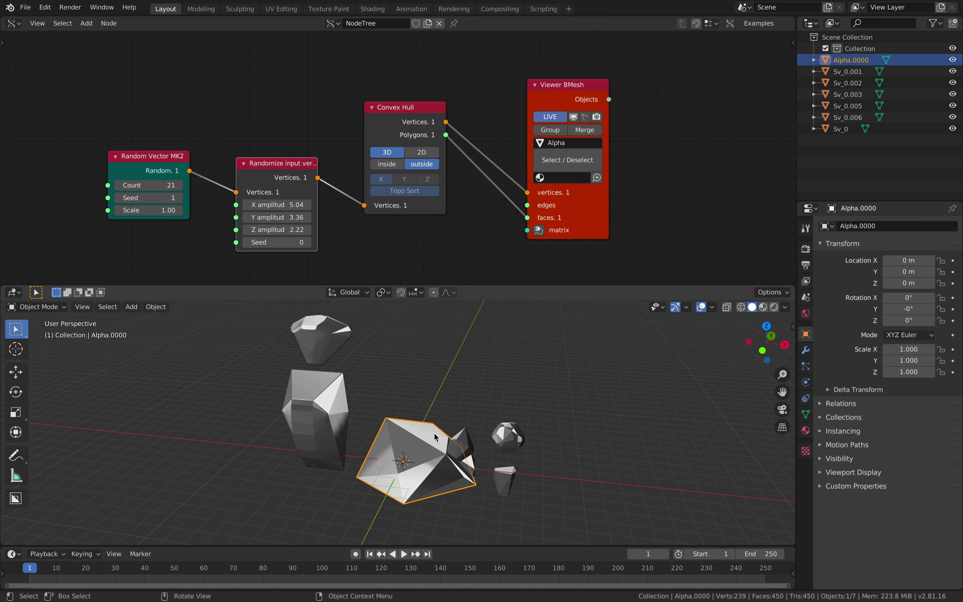